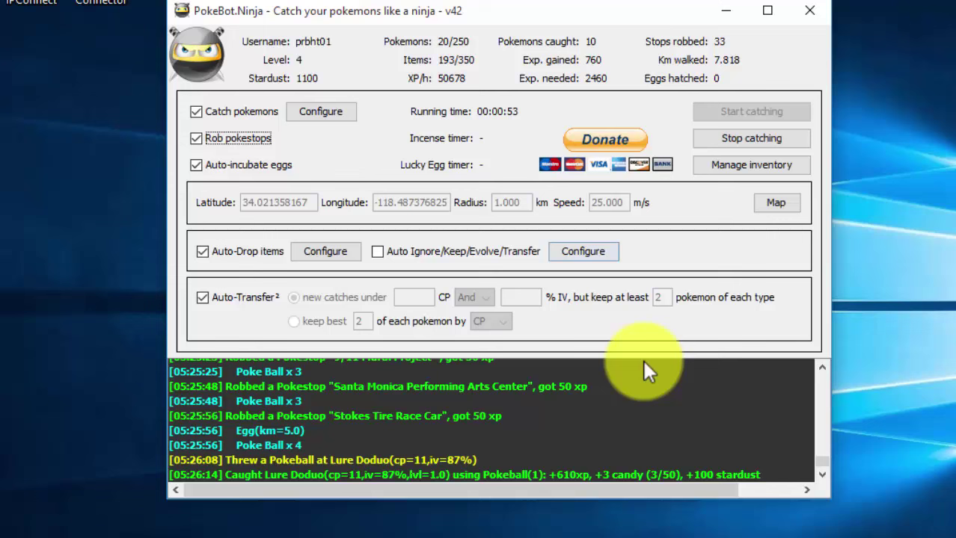
- Close the MediaFire tab in Chrome, keeping the YouTube channel's videos page open
{"action": "left_click", "coordinate": [820, 464]}
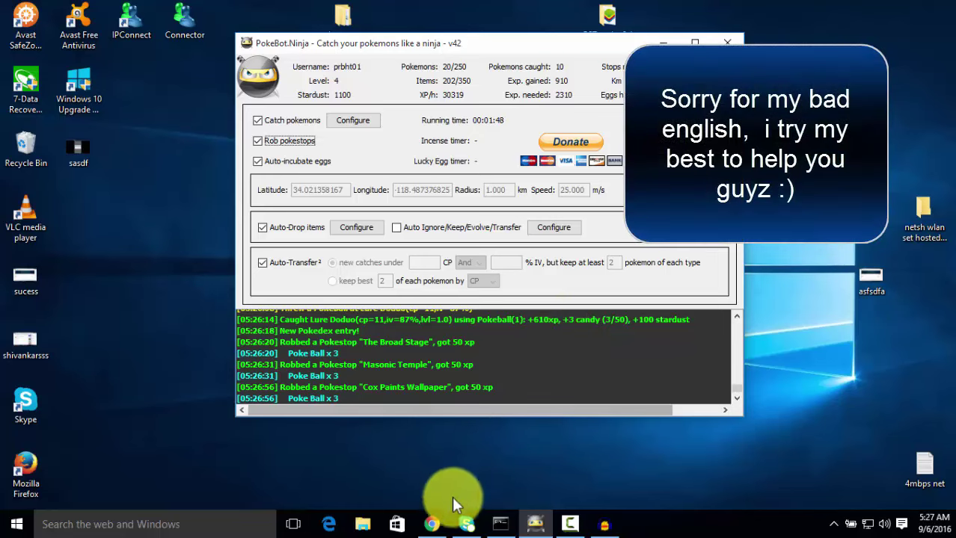
{"action": "left_click", "coordinate": [437, 526]}
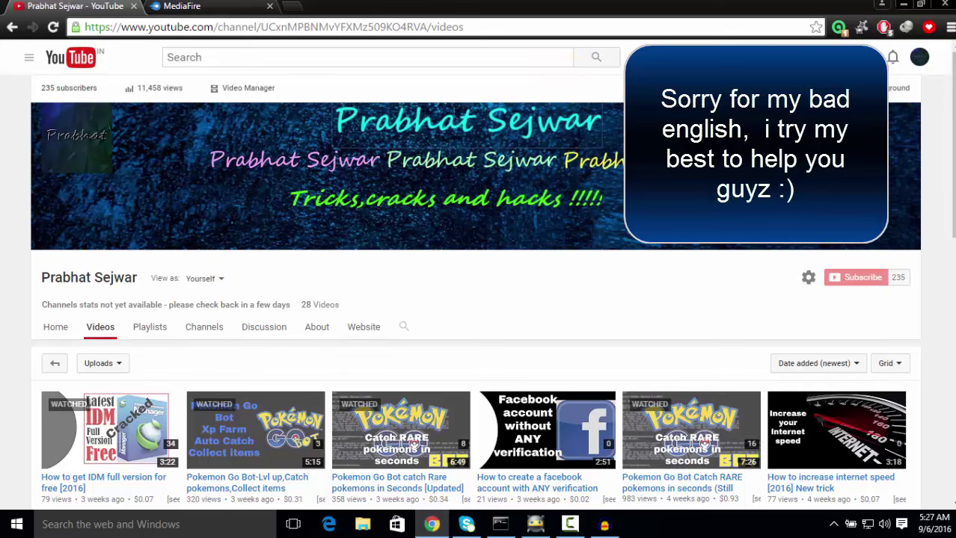
{"action": "mouse_move", "coordinate": [947, 109]}
{"action": "left_mouse_down"}
{"action": "mouse_move", "coordinate": [945, 359]}
{"action": "mouse_move", "coordinate": [948, 193]}
{"action": "mouse_move", "coordinate": [921, 49]}
{"action": "left_mouse_up"}
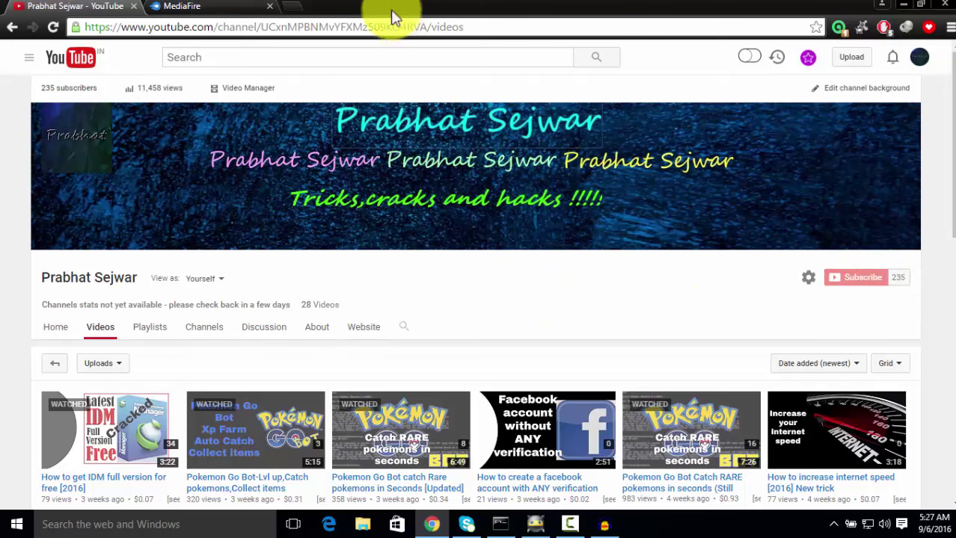
{"action": "left_click", "coordinate": [217, 7]}
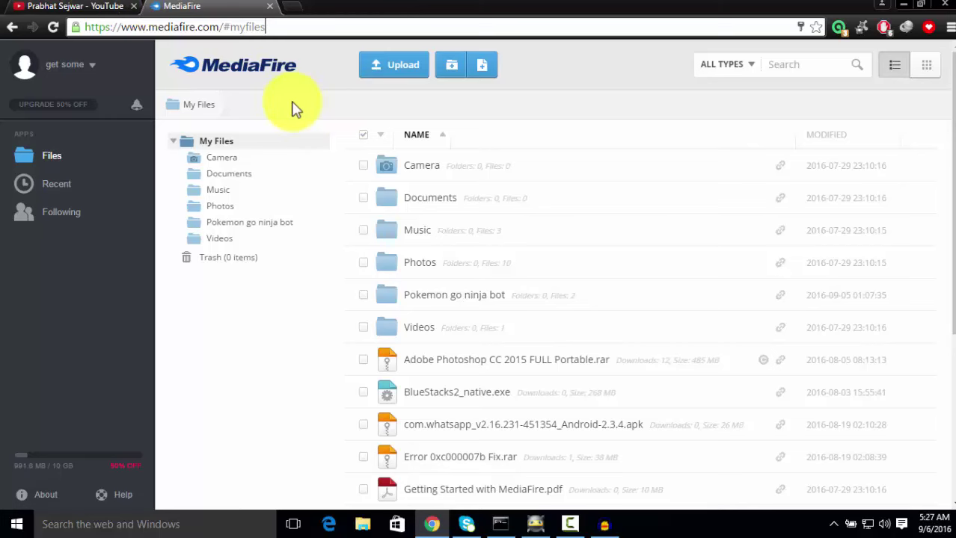
{"action": "left_click", "coordinate": [269, 6]}
- Minimize Chrome and PokeBot, then open the extracted bot folder from the desktop
{"action": "left_click", "coordinate": [904, 4]}
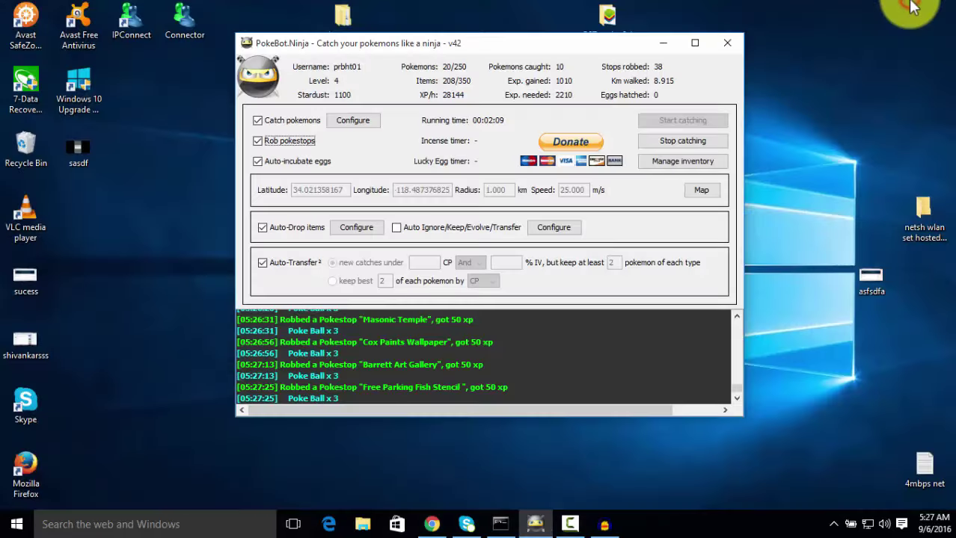
{"action": "left_click", "coordinate": [663, 43]}
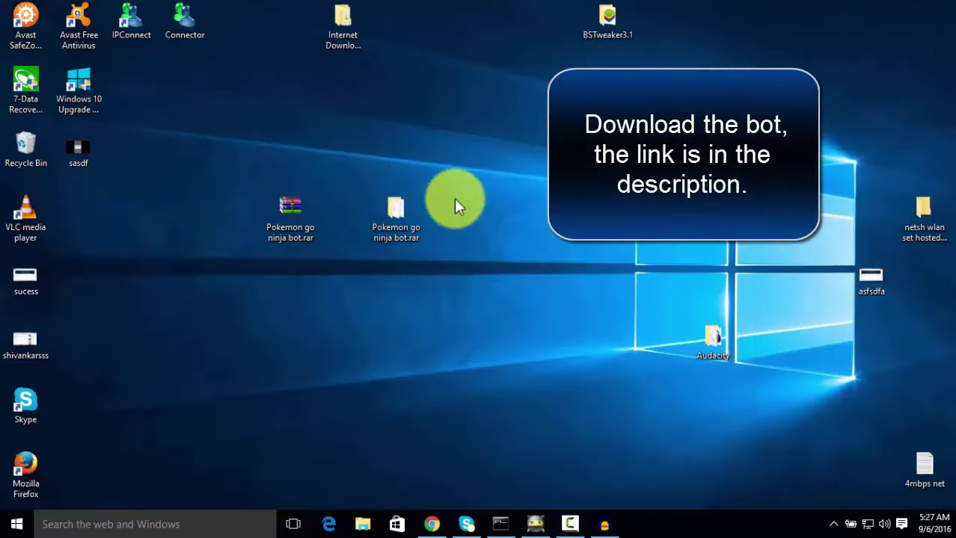
{"action": "left_click_drag", "start_coordinate": [308, 215], "coordinate": [264, 165]}
{"action": "mouse_move", "coordinate": [181, 126]}
{"action": "left_mouse_down"}
{"action": "mouse_move", "coordinate": [318, 189]}
{"action": "mouse_move", "coordinate": [119, 90]}
{"action": "mouse_move", "coordinate": [279, 168]}
{"action": "left_mouse_up"}
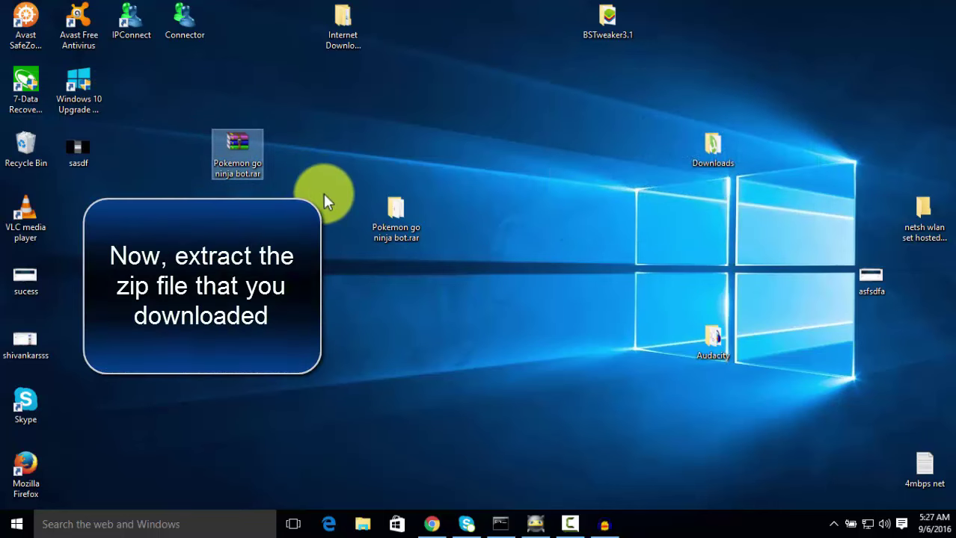
{"action": "double_click", "coordinate": [402, 215]}
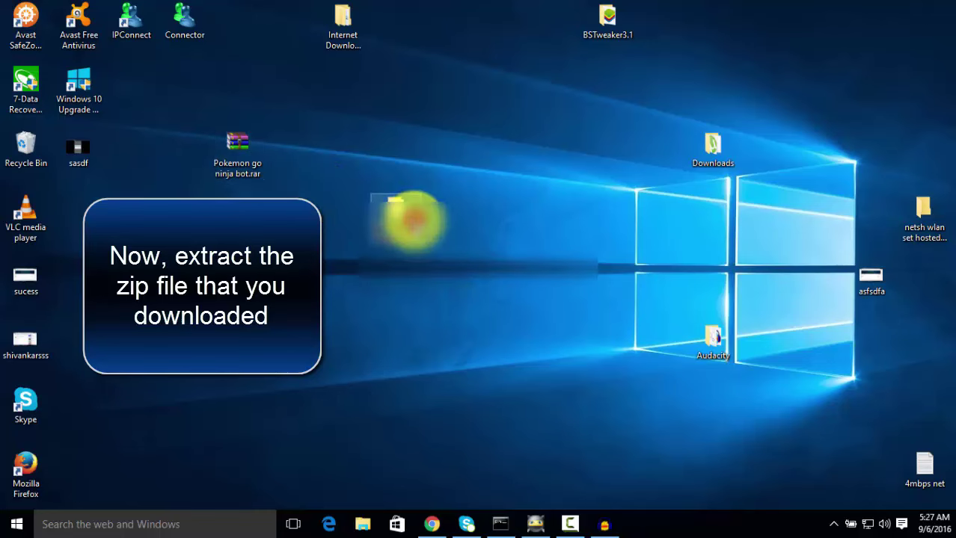
- Select the startbot file and close the earlier running PokeBot window
{"action": "left_click_drag", "start_coordinate": [267, 166], "coordinate": [358, 113]}
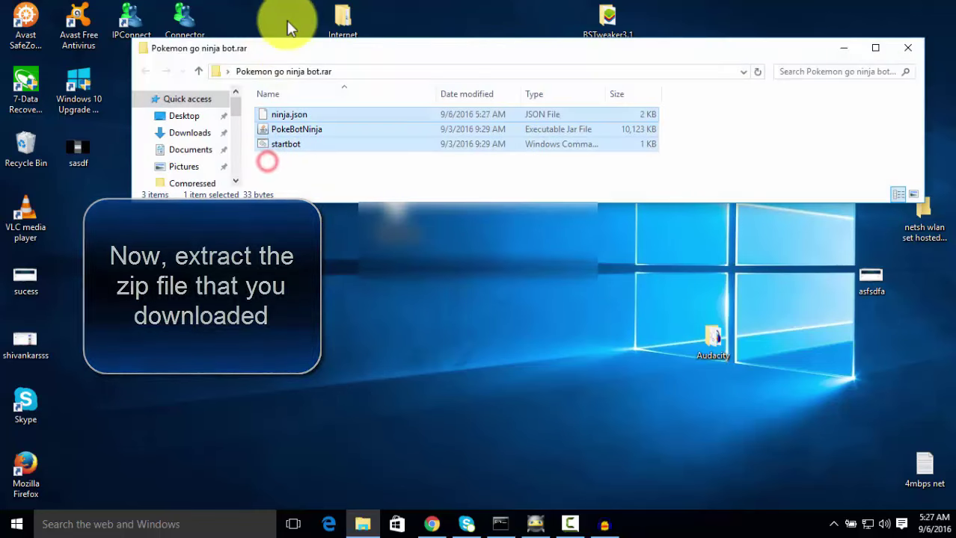
{"action": "left_click", "coordinate": [357, 135]}
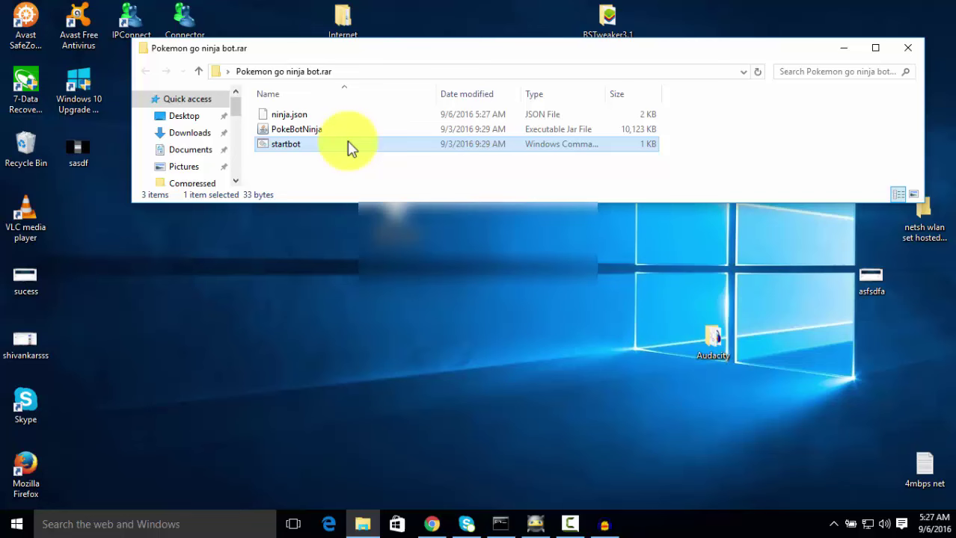
{"action": "left_click", "coordinate": [552, 526]}
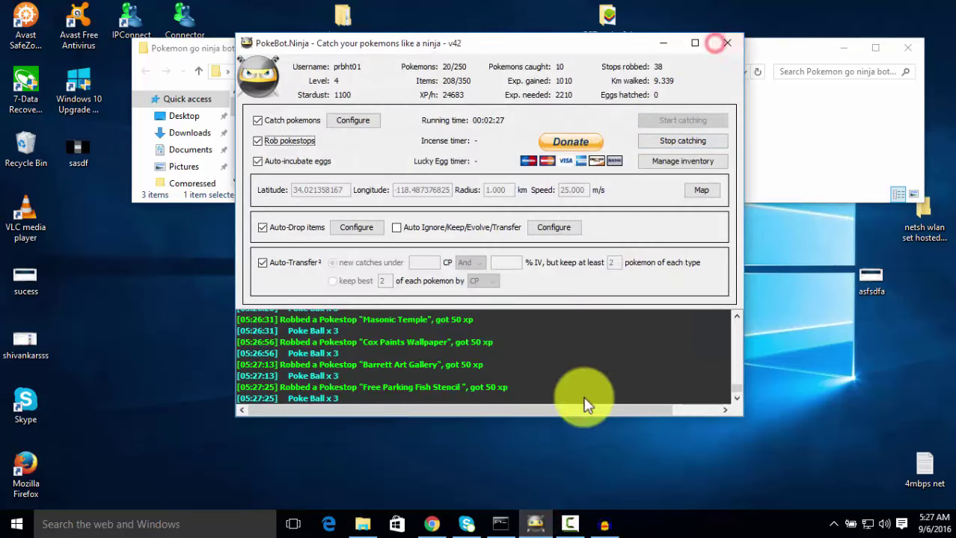
{"action": "left_click", "coordinate": [700, 138]}
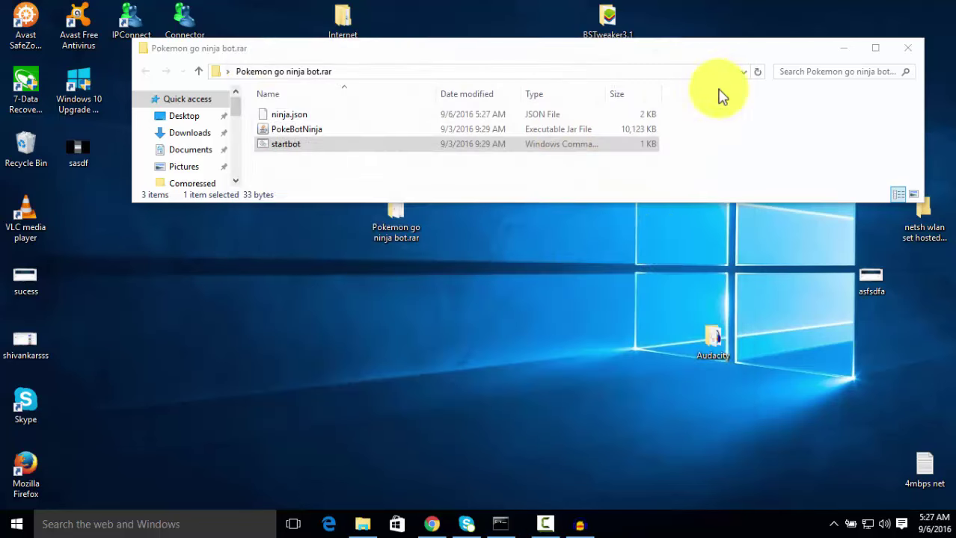
- Close the old bot console and relaunch the bot with startbot
{"action": "left_click", "coordinate": [502, 524]}
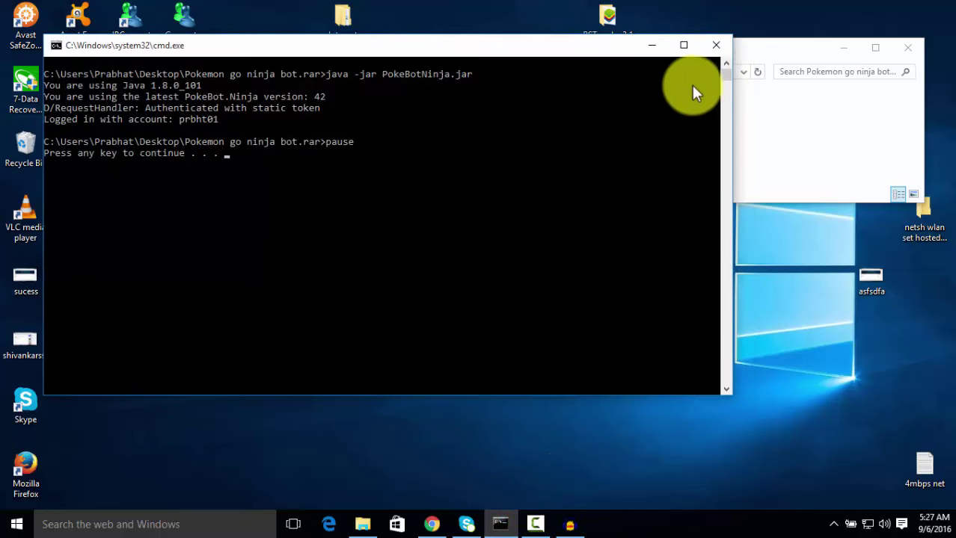
{"action": "left_click", "coordinate": [715, 46]}
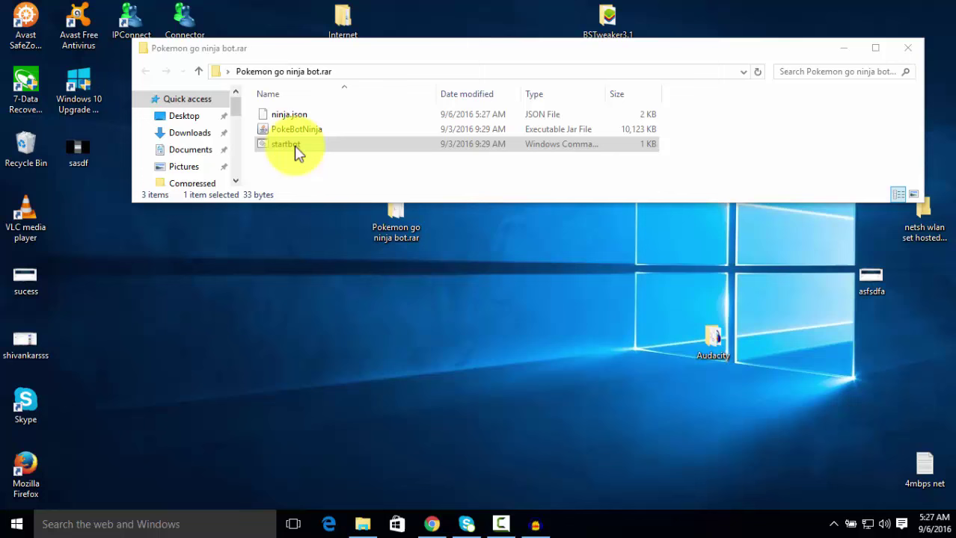
{"action": "double_click", "coordinate": [298, 145]}
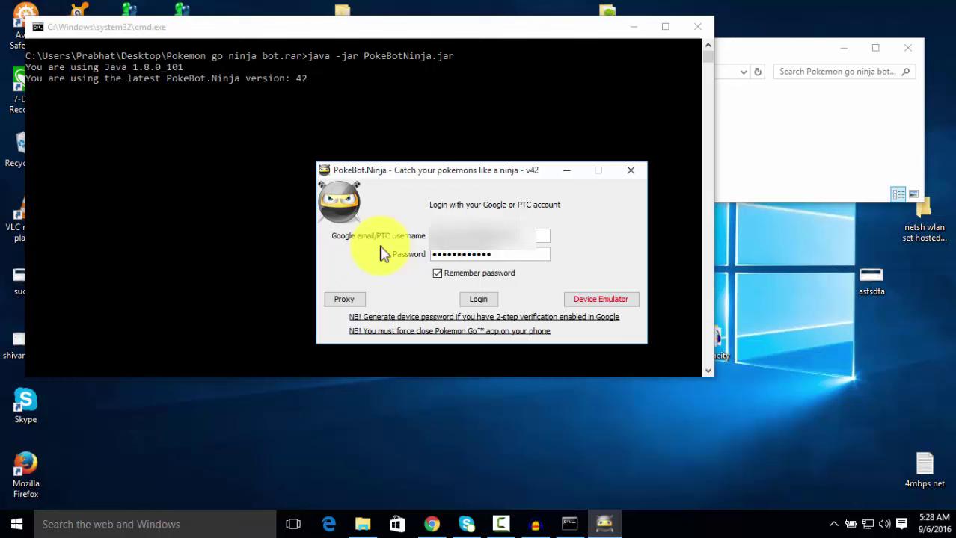
- Keep Remember password ticked and log into the game account
{"action": "left_click_drag", "start_coordinate": [497, 256], "coordinate": [361, 247]}
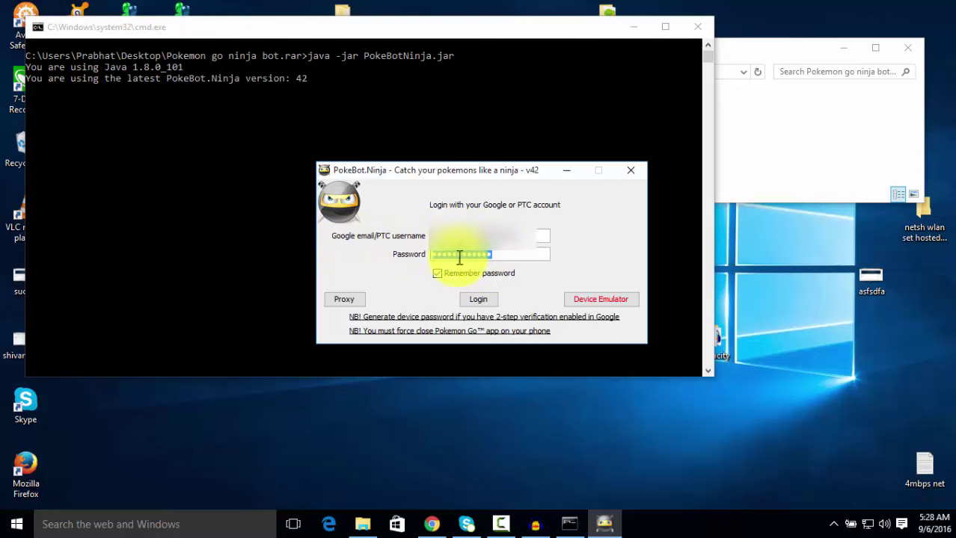
{"action": "left_click", "coordinate": [494, 273]}
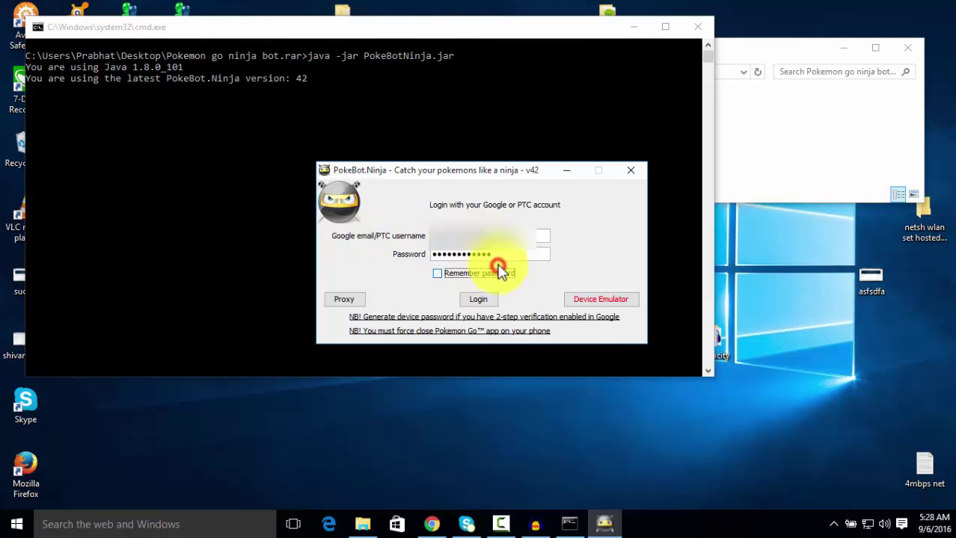
{"action": "left_click", "coordinate": [465, 274]}
{"action": "left_click", "coordinate": [477, 301]}
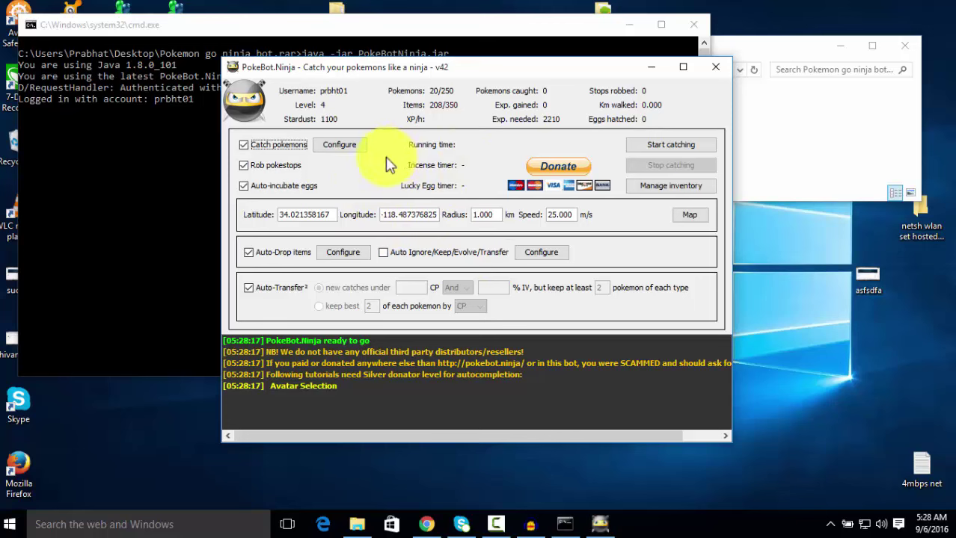
{"action": "left_click", "coordinate": [342, 149]}
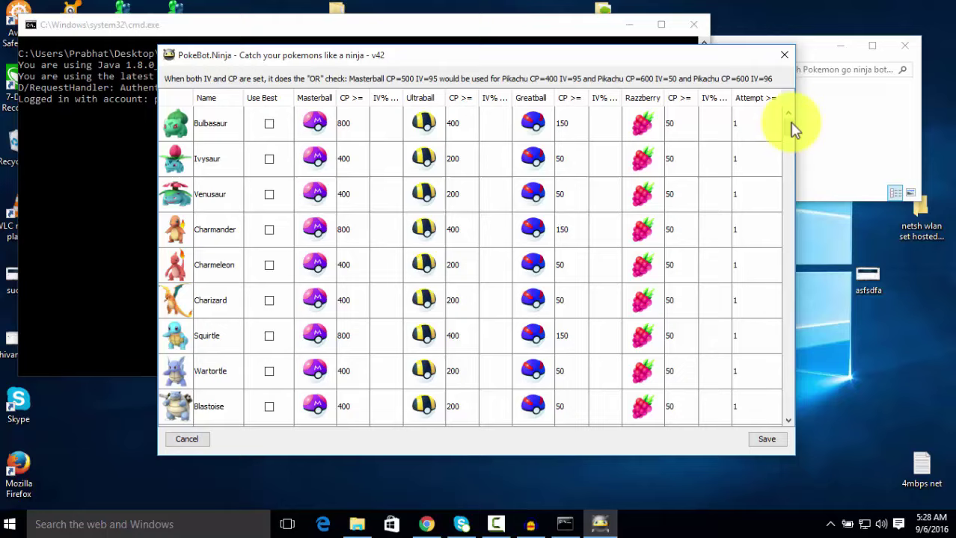
{"action": "left_click_drag", "start_coordinate": [790, 127], "coordinate": [792, 220]}
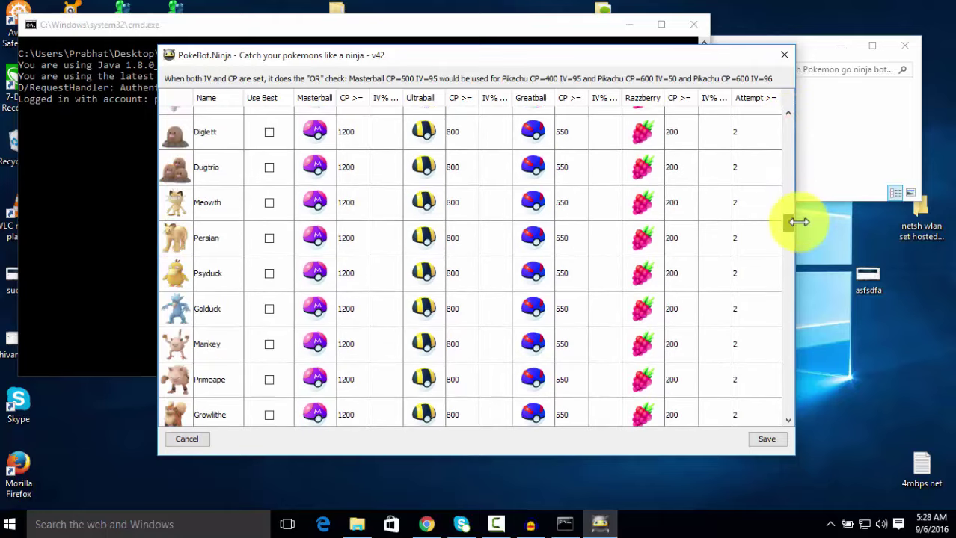
{"action": "left_click", "coordinate": [783, 58]}
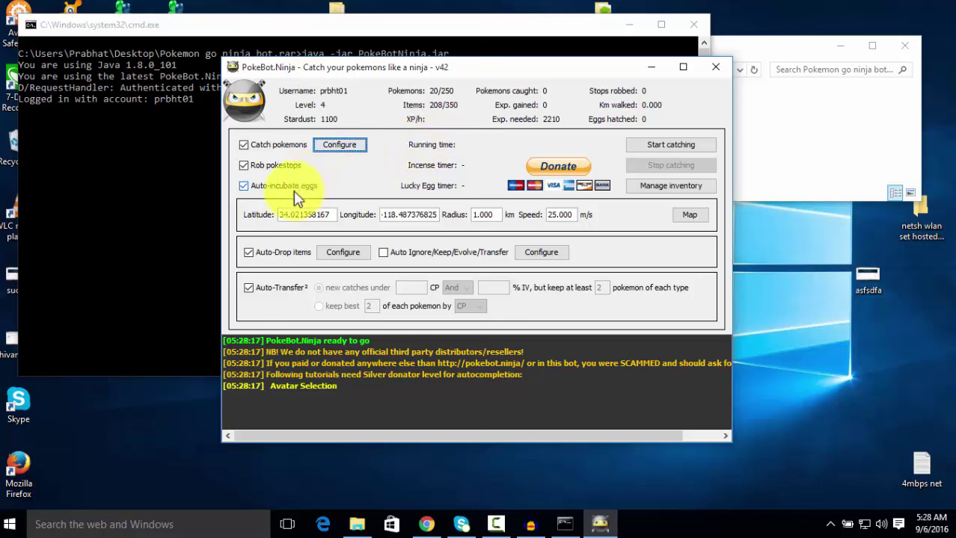
- After the refused start, decline the donation, dismiss the max-speed error, and set Speed to 25
{"action": "left_click", "coordinate": [557, 215]}
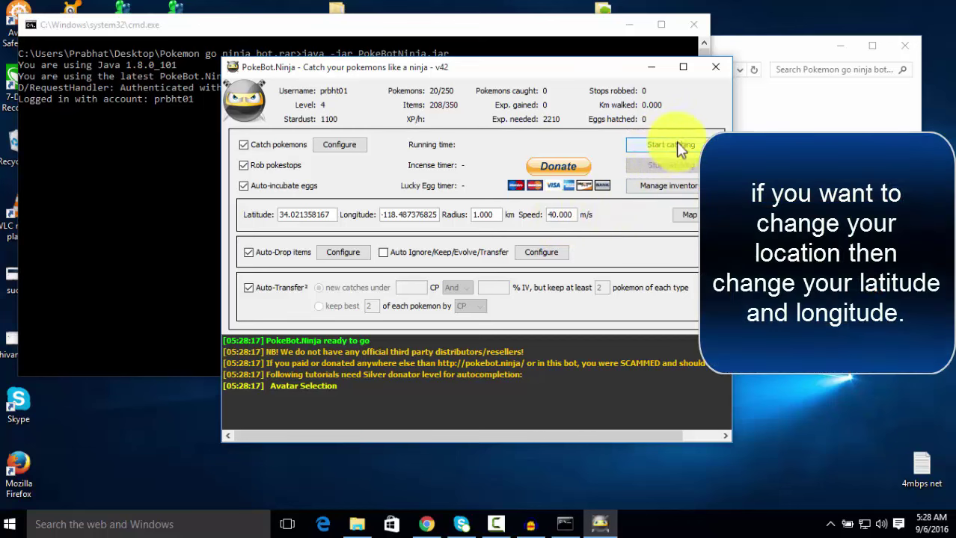
{"action": "left_click", "coordinate": [652, 147]}
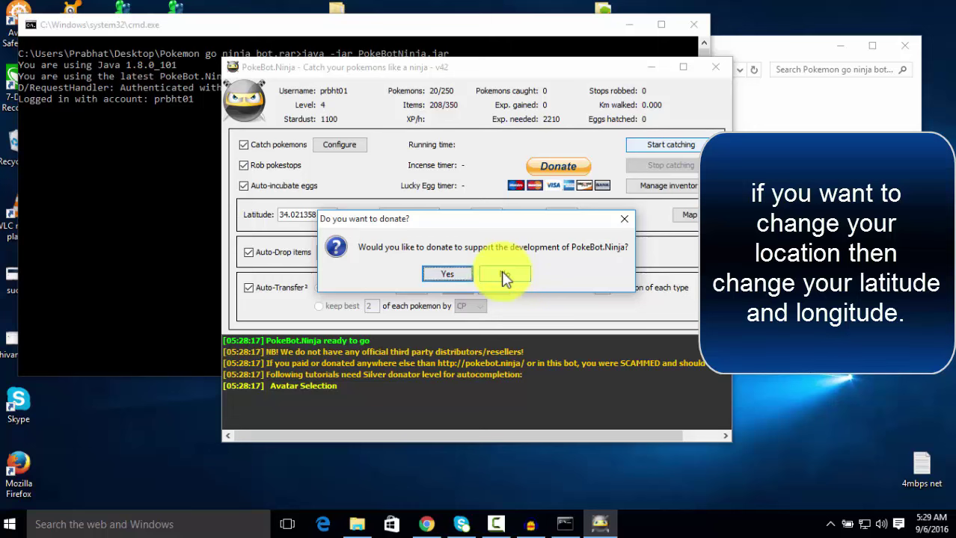
{"action": "left_click", "coordinate": [505, 277]}
{"action": "left_click", "coordinate": [486, 278]}
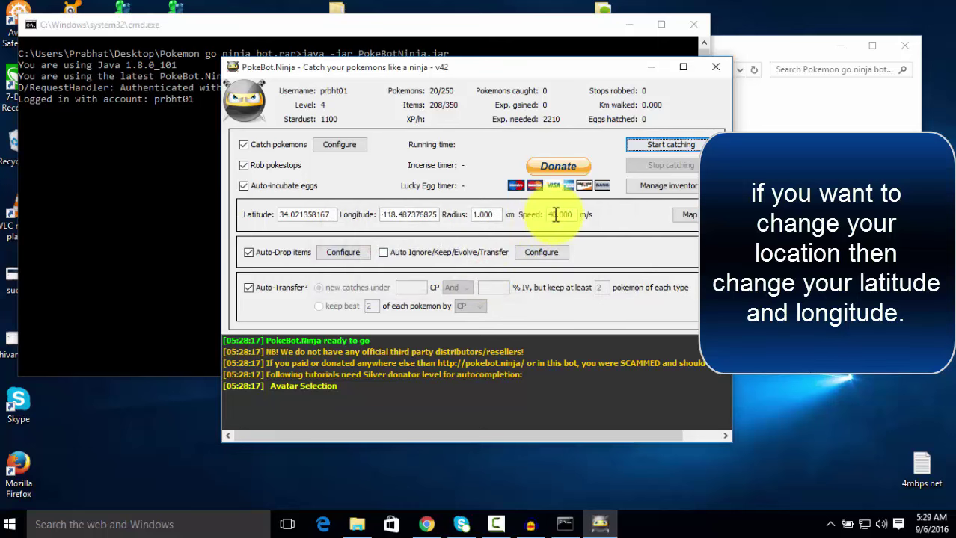
{"action": "left_click", "coordinate": [556, 215]}
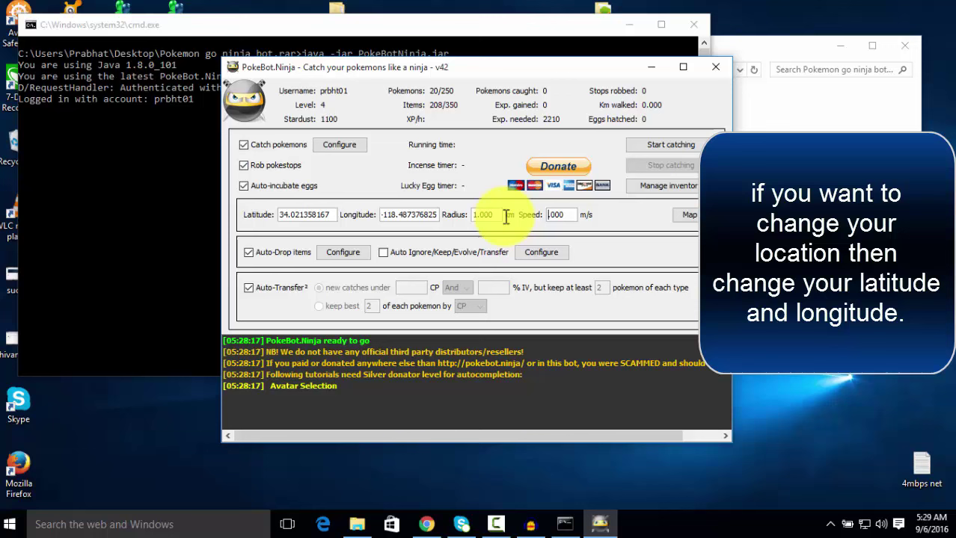
{"action": "type", "text": "25"}
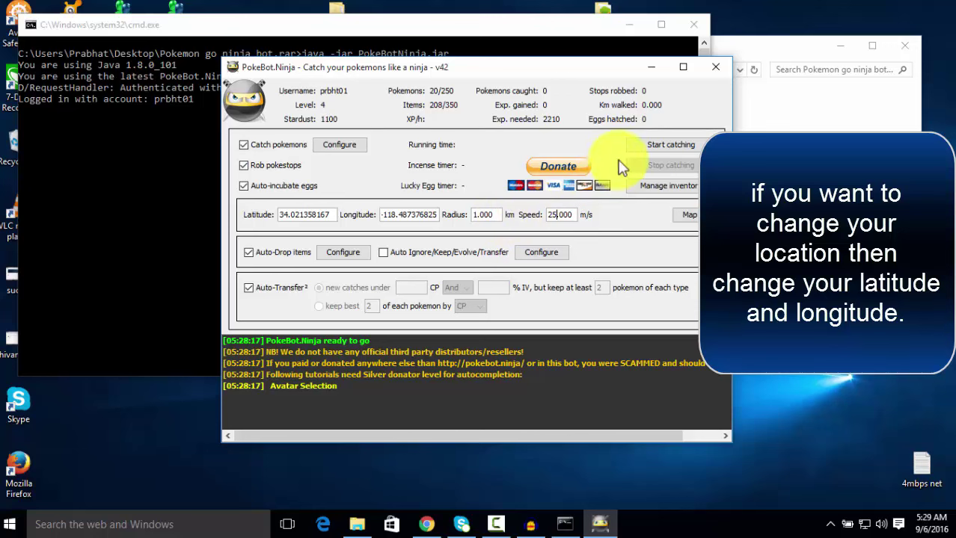
- Start catching at 25 m/s and let the log record robbed Pokestops
{"action": "left_click", "coordinate": [644, 149]}
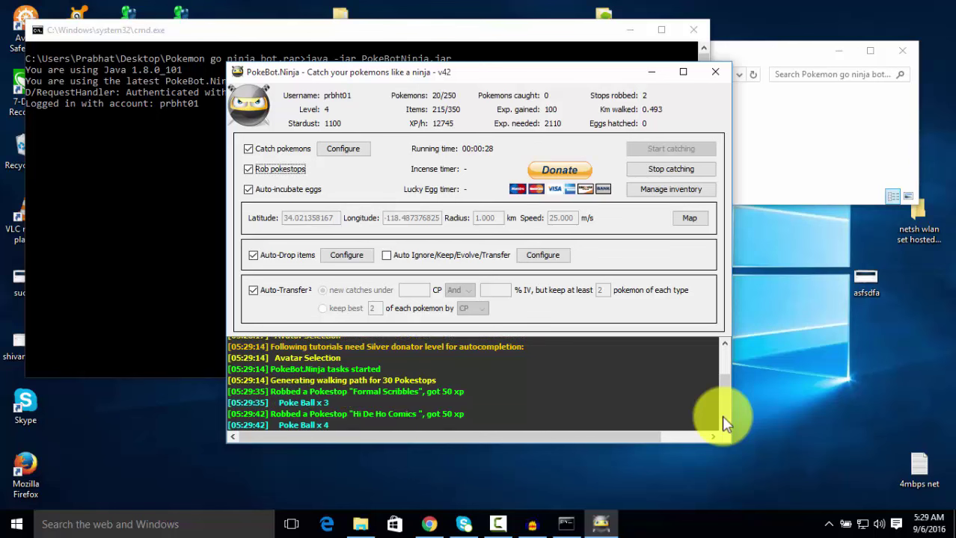
{"action": "left_click_drag", "start_coordinate": [722, 418], "coordinate": [725, 408]}
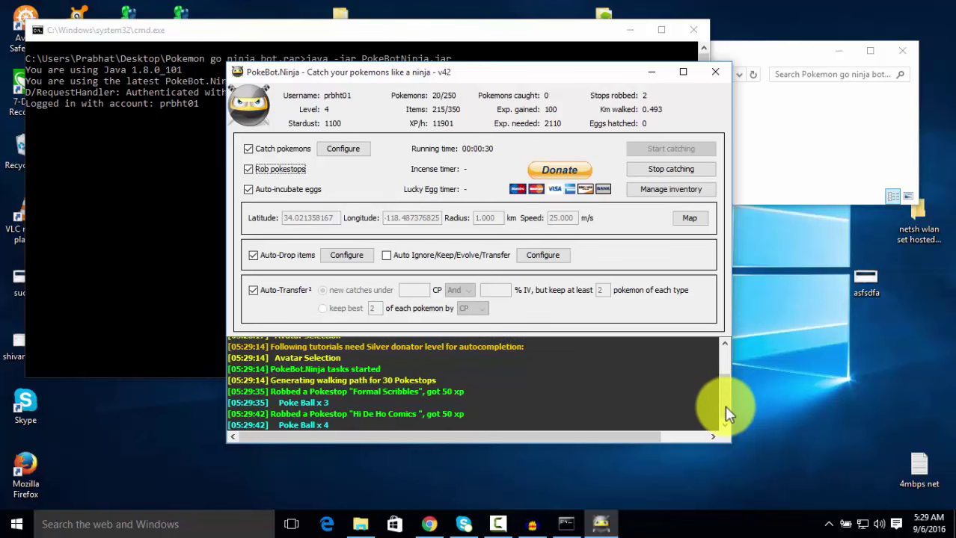
{"action": "left_click", "coordinate": [726, 407]}
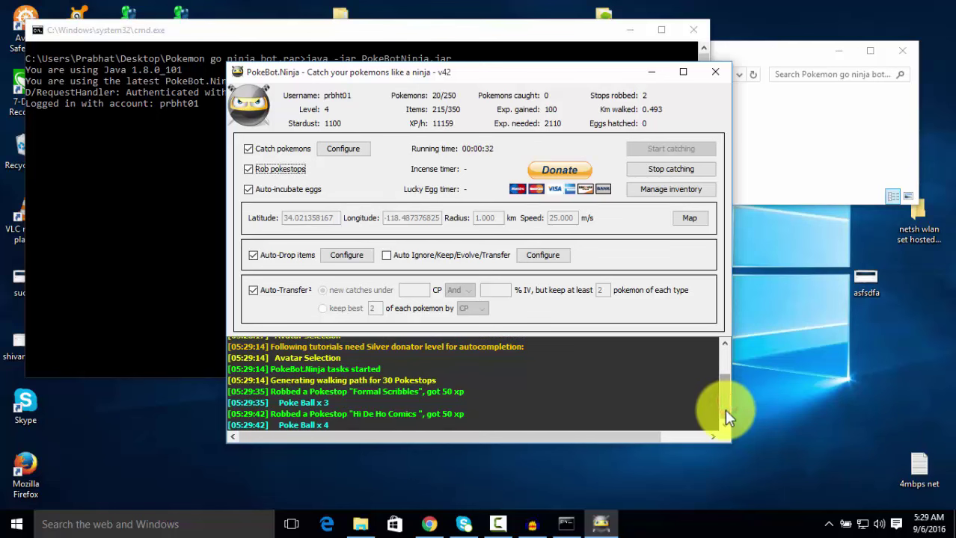